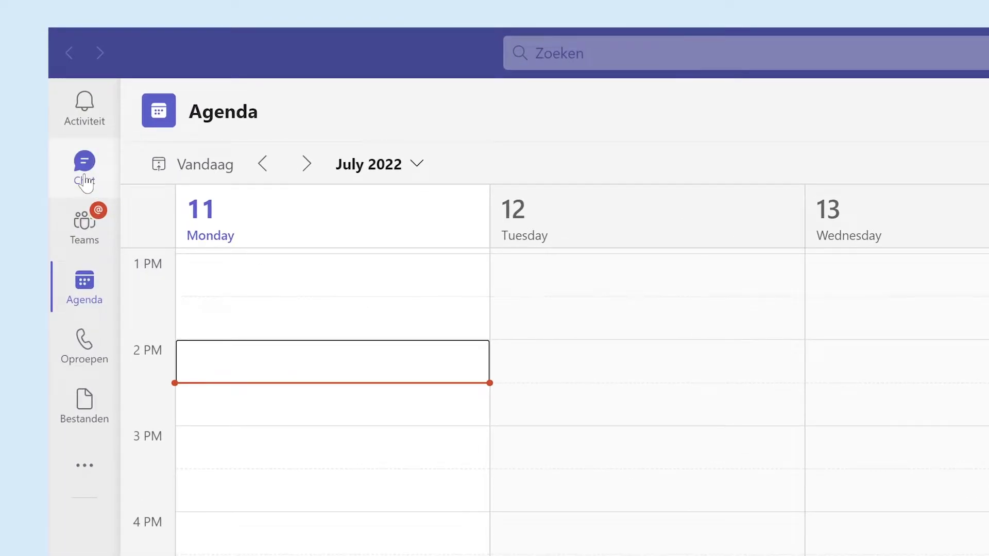
Step: Open Chat to show the pinned conversation, whose Bestanden tab lists Presentatie Script.docx
click(85, 182)
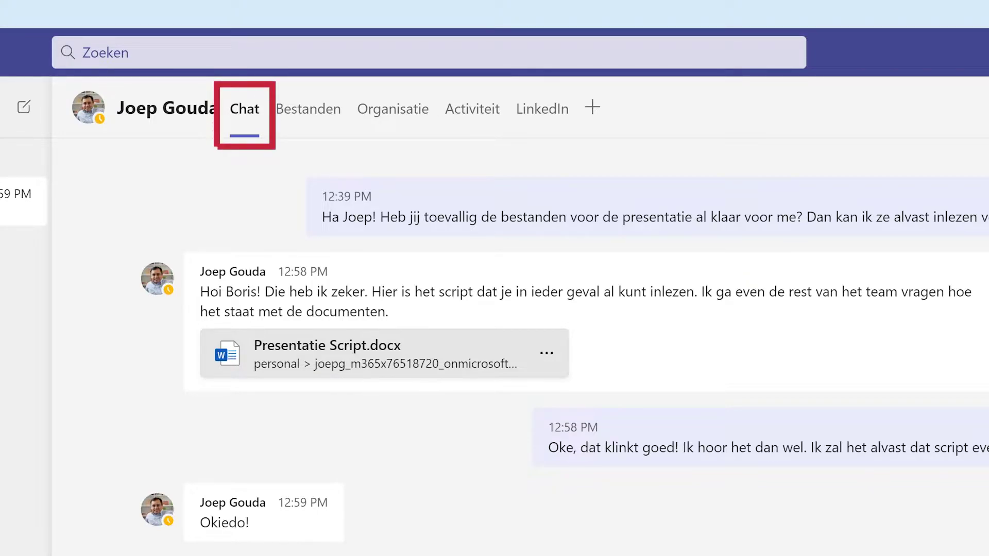
click(299, 125)
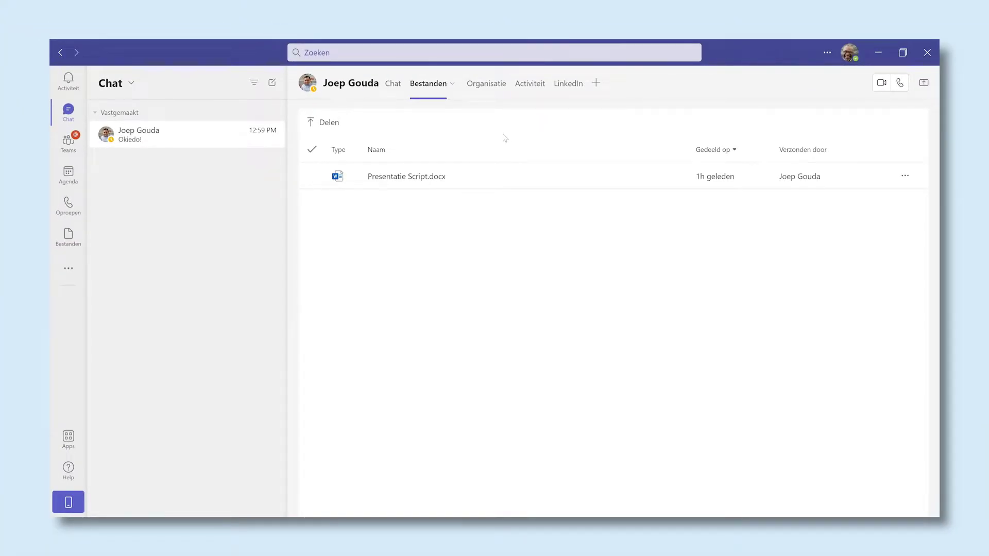
click(572, 85)
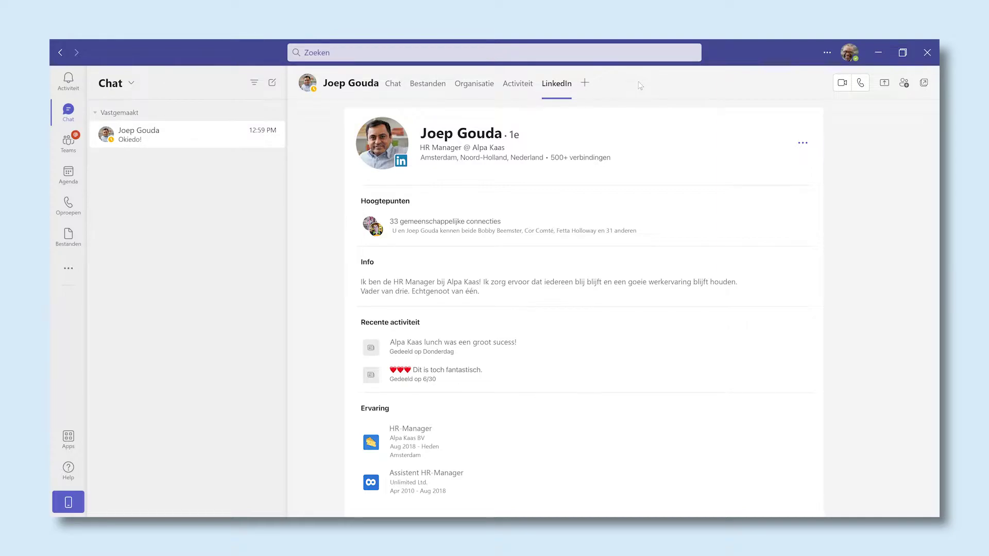
click(585, 84)
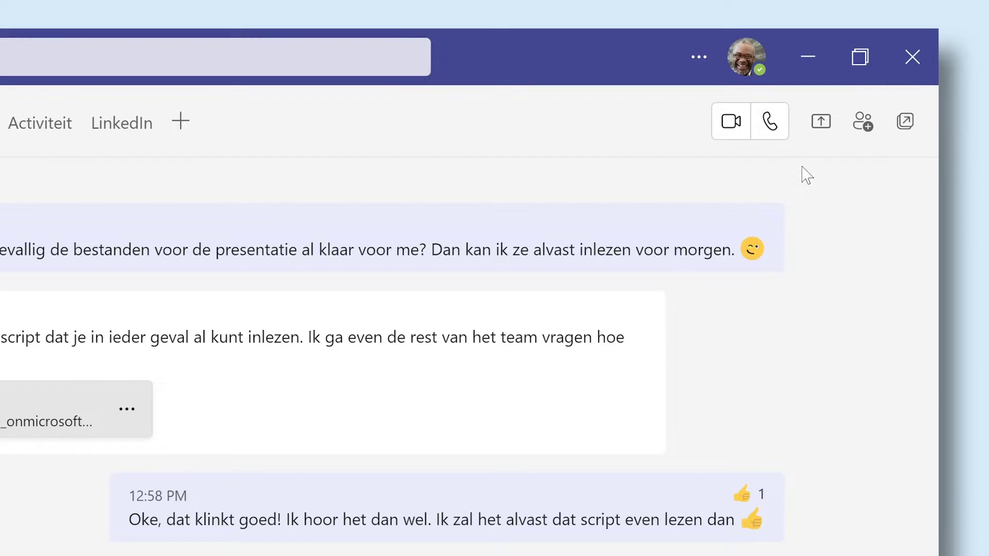
click(859, 135)
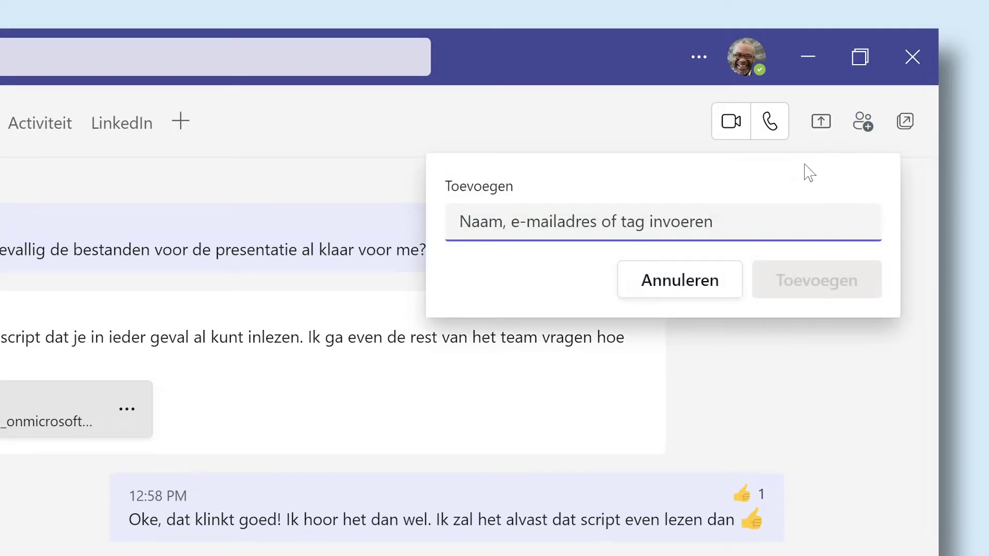
text(patty)
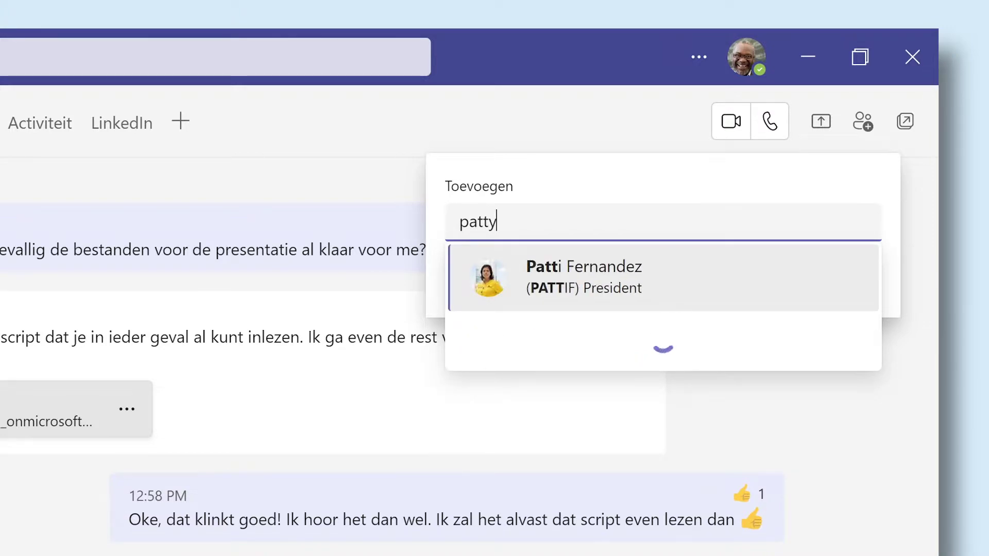
click(720, 278)
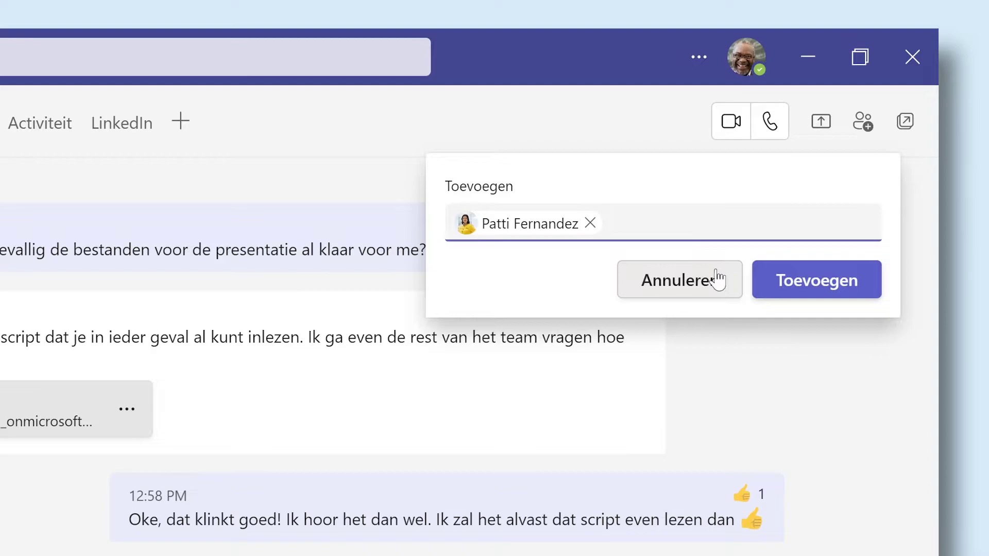
click(536, 279)
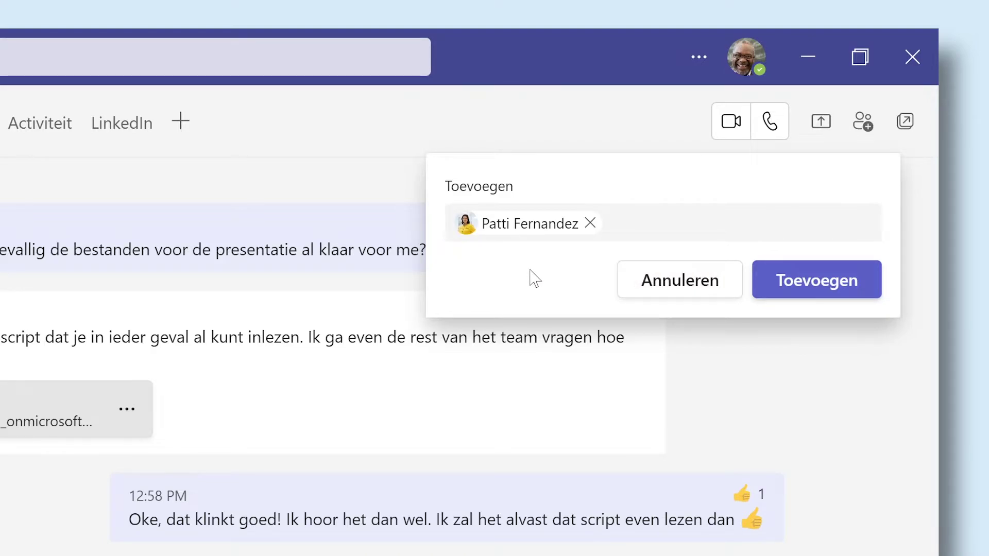
click(679, 283)
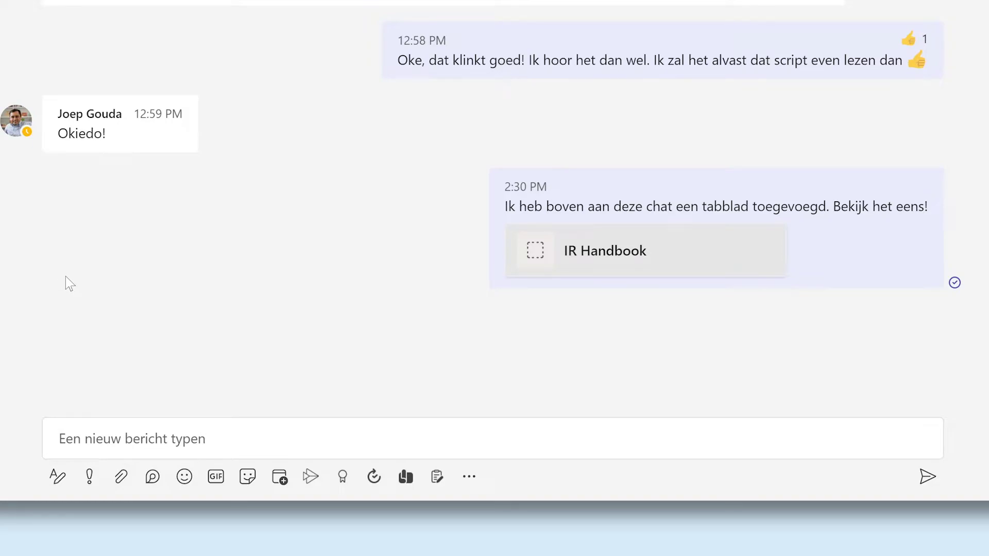
Step: Draft a greeting to the contact asking 'Al een update?' and make all of it bold
text(Hoi)
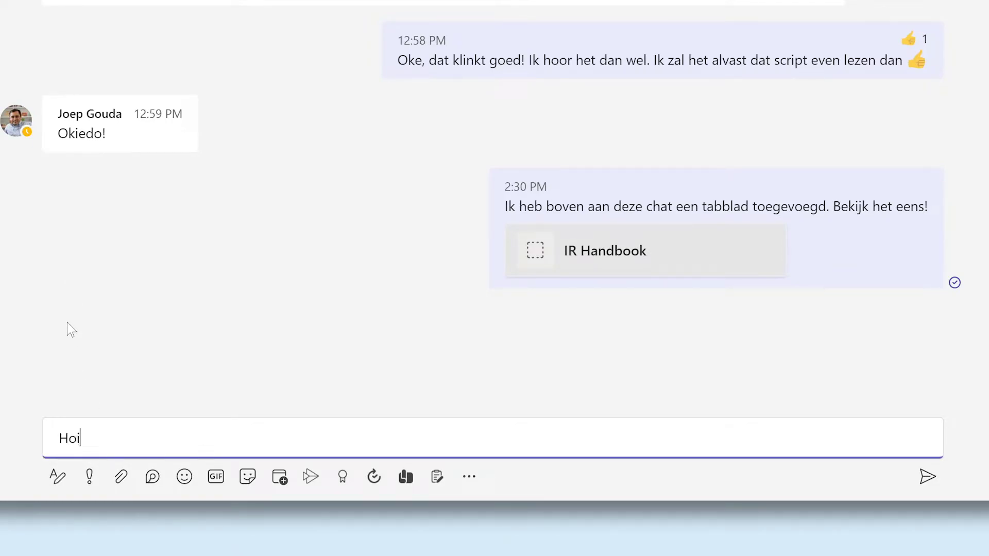
text( Joep!)
text( Al een update?)
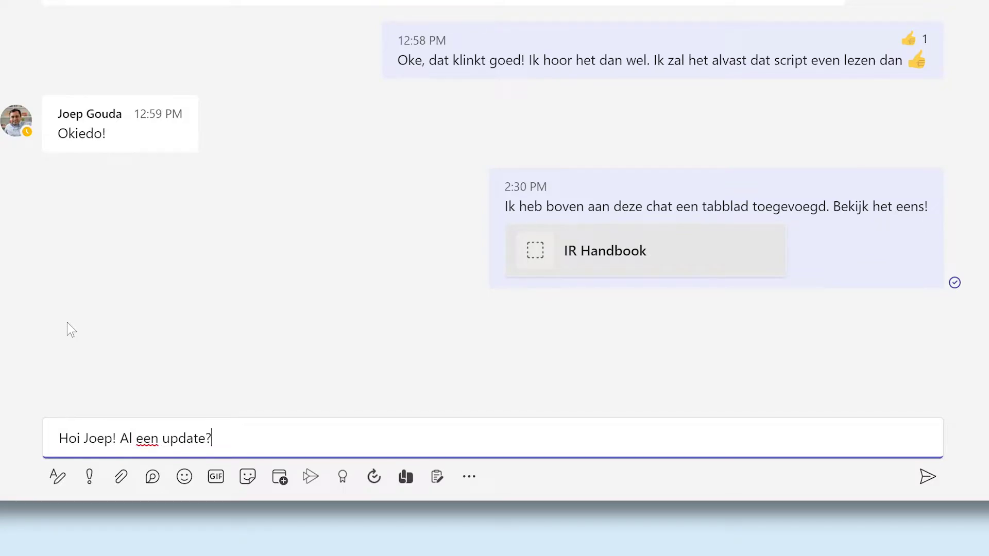
click(54, 474)
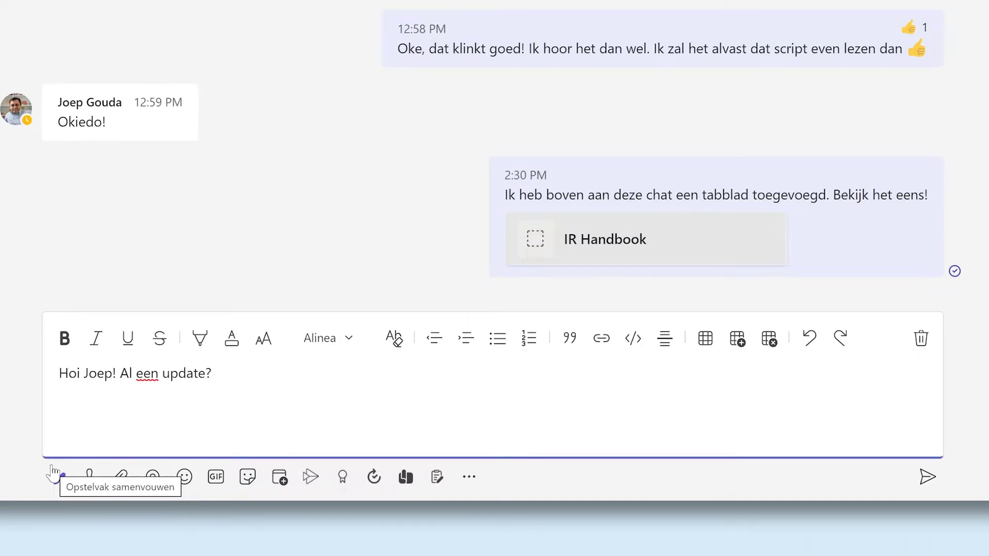
key(ctrl+a)
click(65, 339)
drag(221, 373, 58, 373)
click(324, 341)
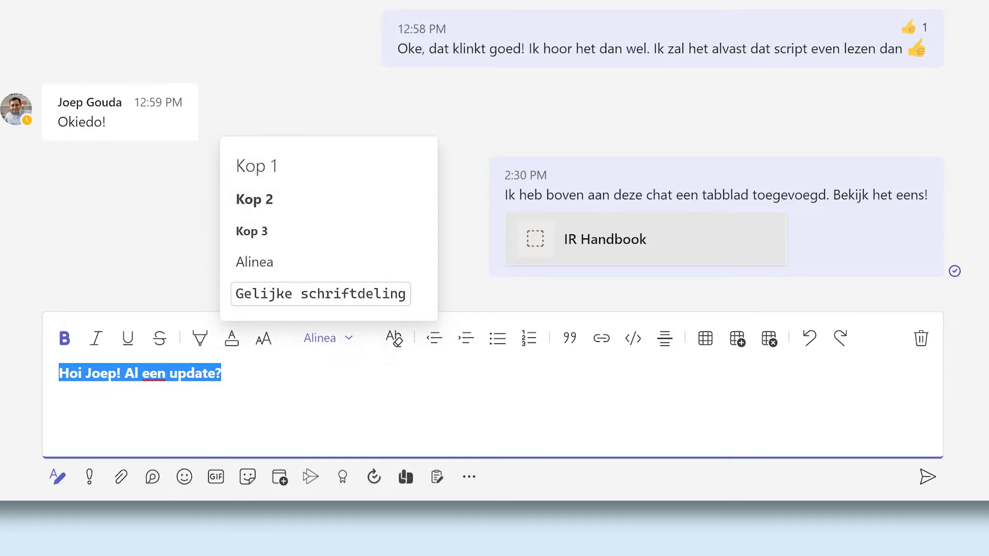
click(221, 373)
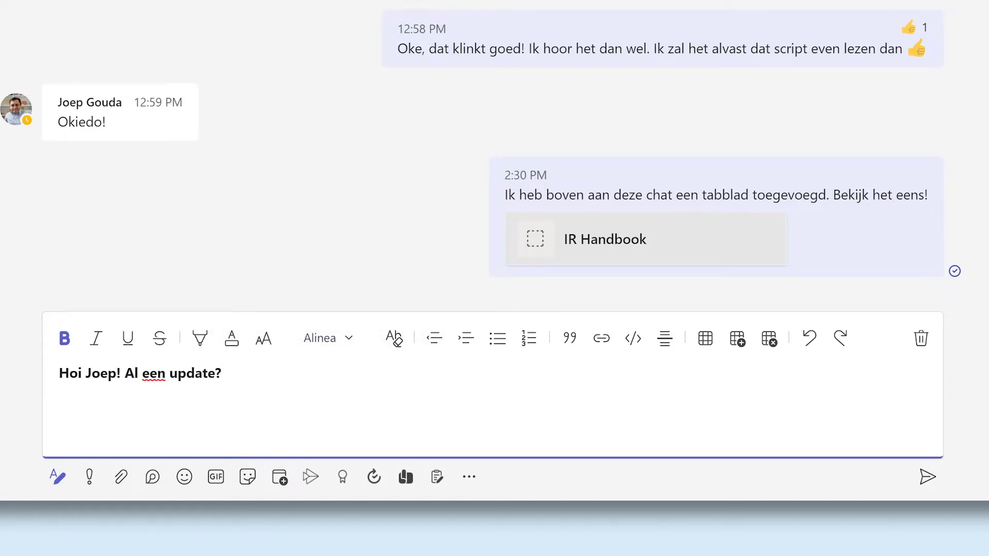
click(91, 476)
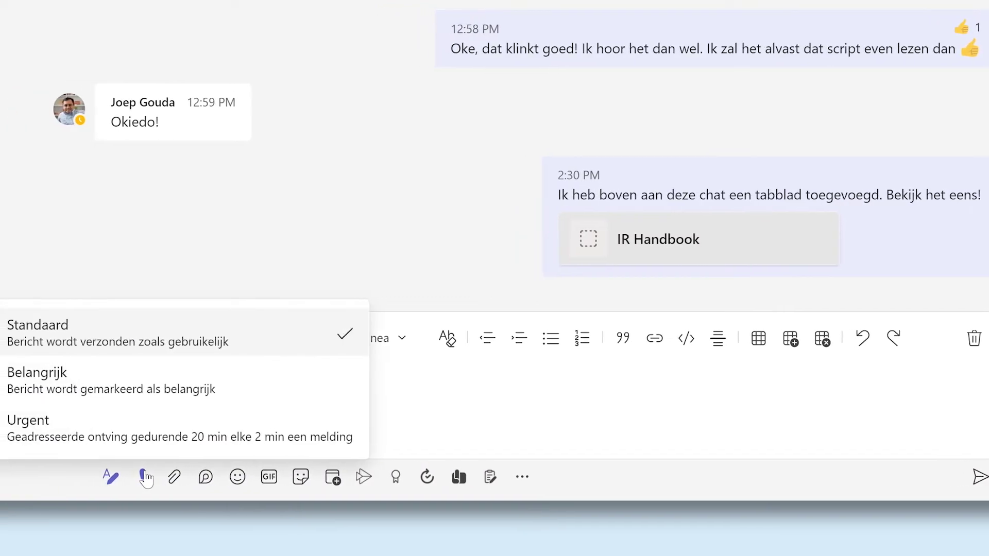
Step: Flag the bold draft as Belangrijk (Important)
click(238, 396)
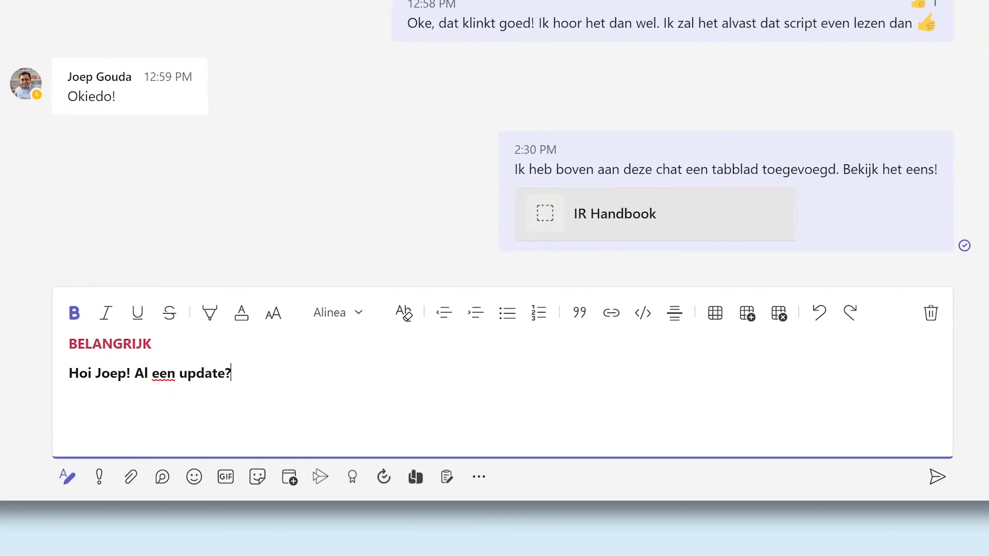
click(124, 478)
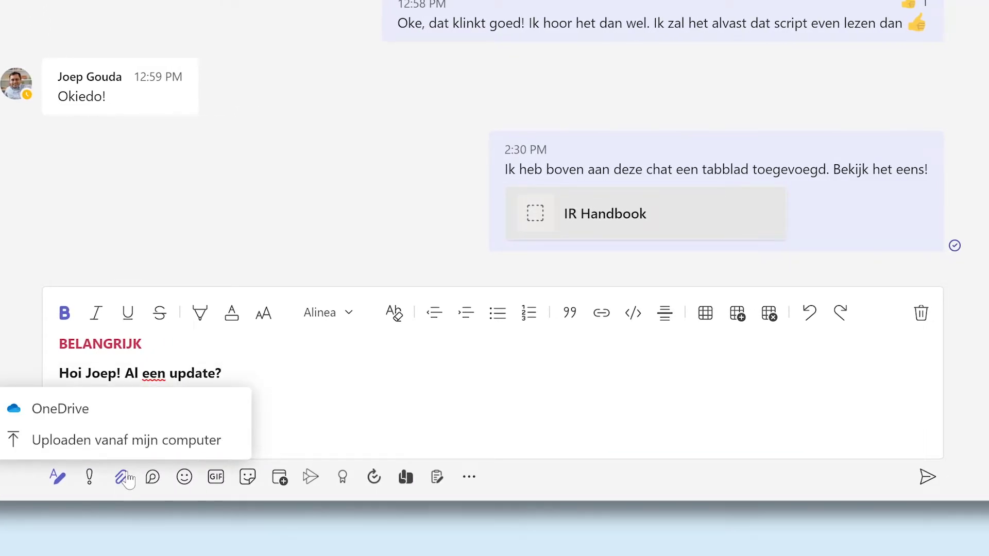
click(126, 478)
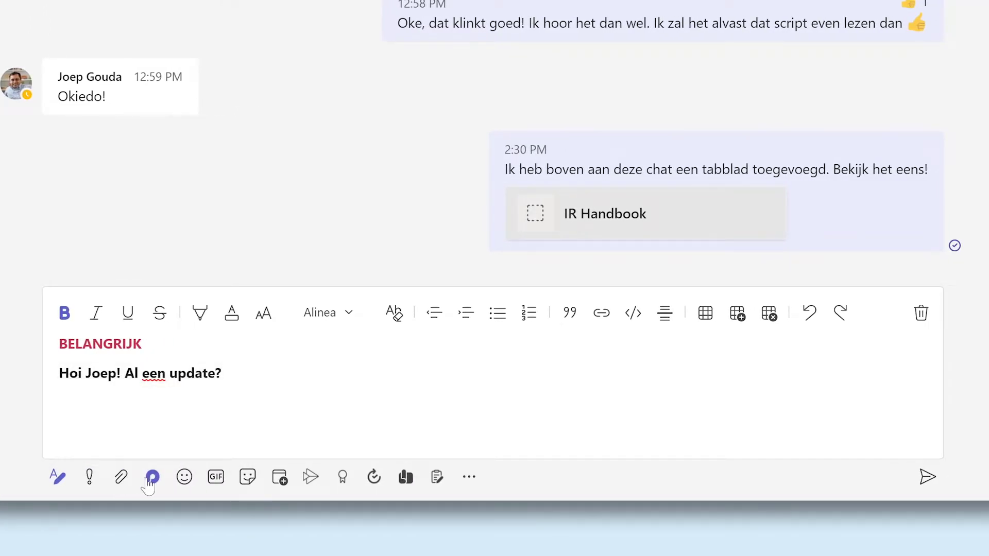
Step: Add an emoji to the message, send it, and thumbs-up the latest reply
click(185, 478)
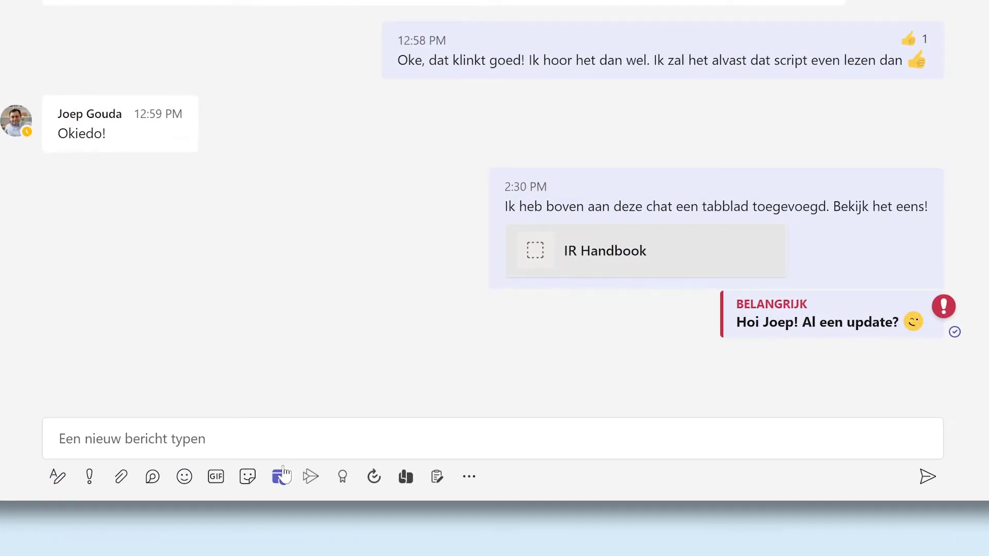
click(282, 471)
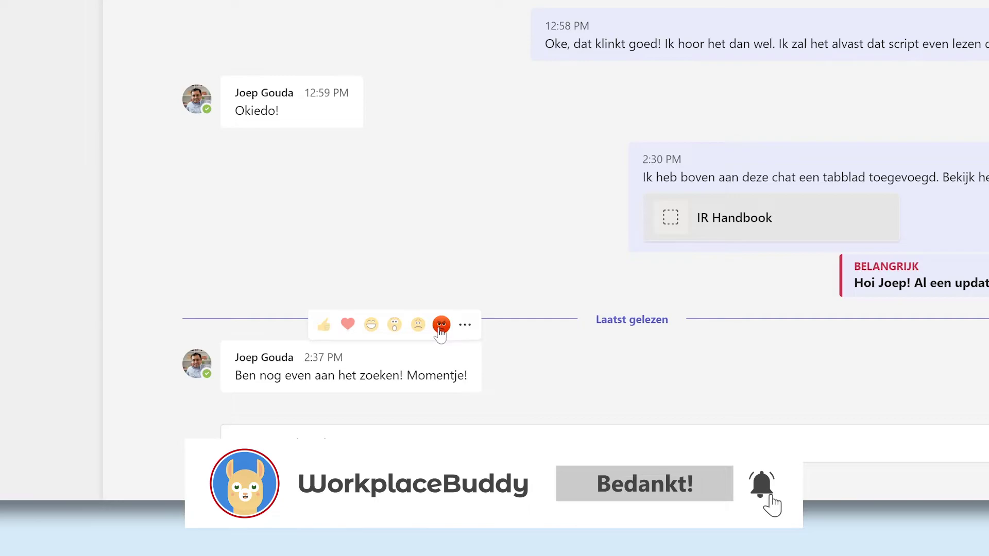
click(328, 329)
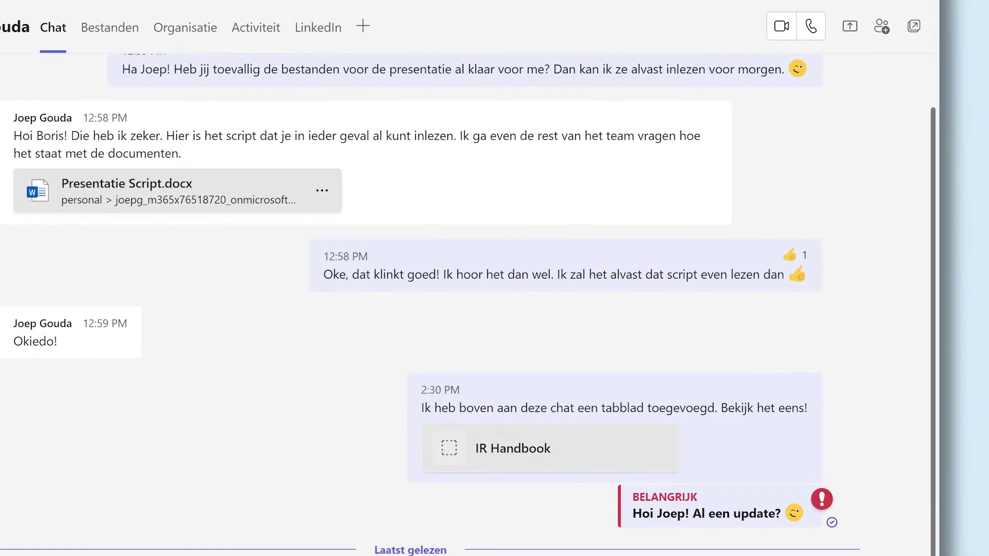
Step: Save the message sharing the presentation script with Dit bericht opslaan
click(806, 225)
mouse_move(464, 69)
click(714, 85)
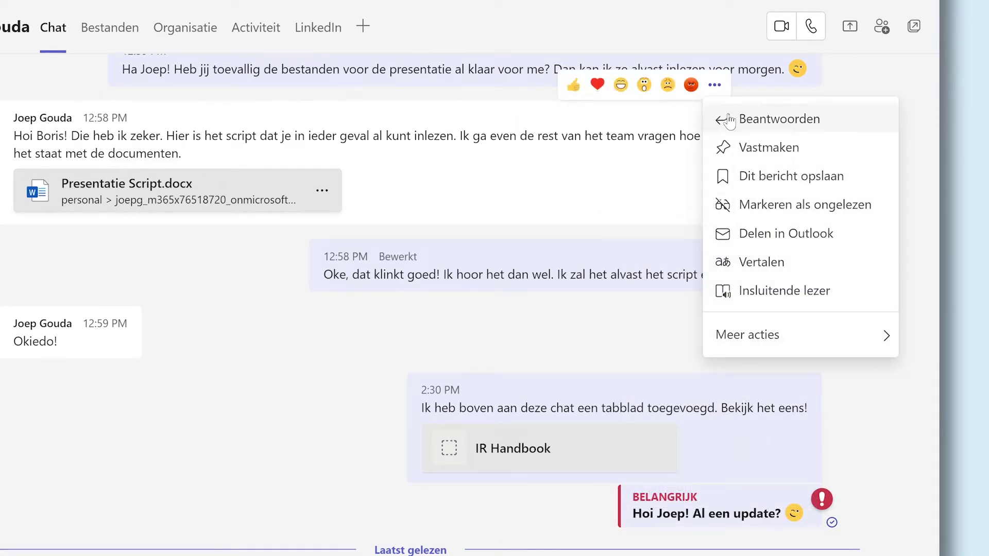
click(871, 186)
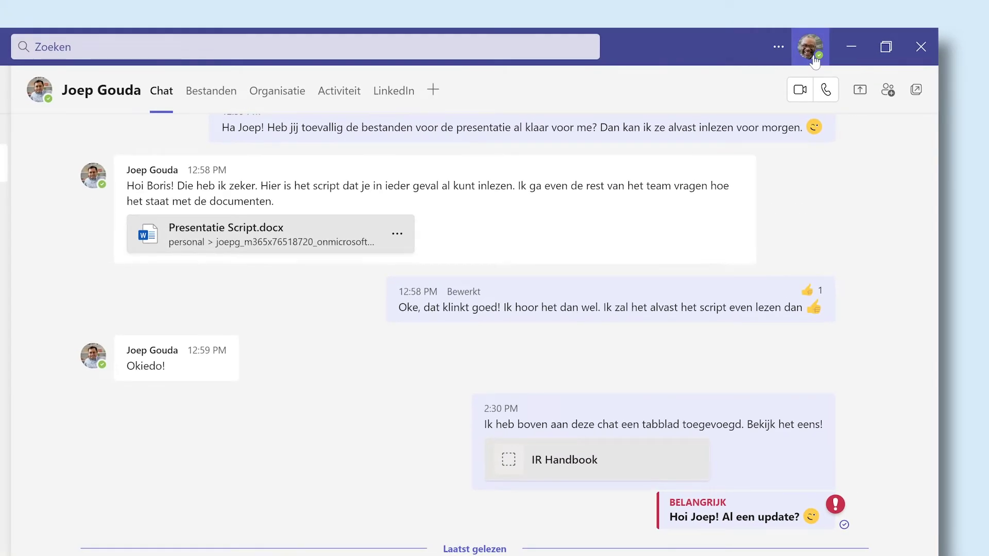
Step: Confirm the script message appears under Opgeslagen in the profile menu
click(813, 58)
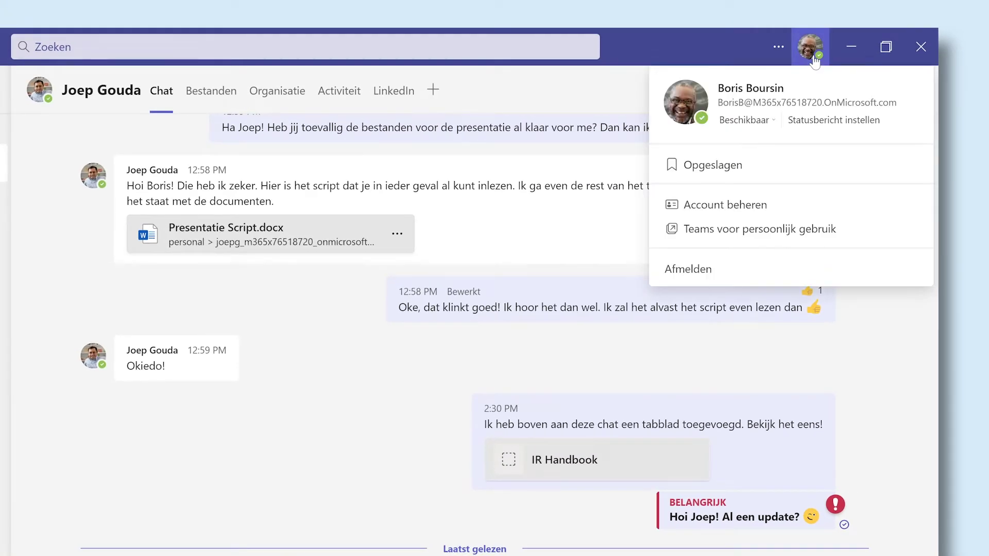
click(716, 164)
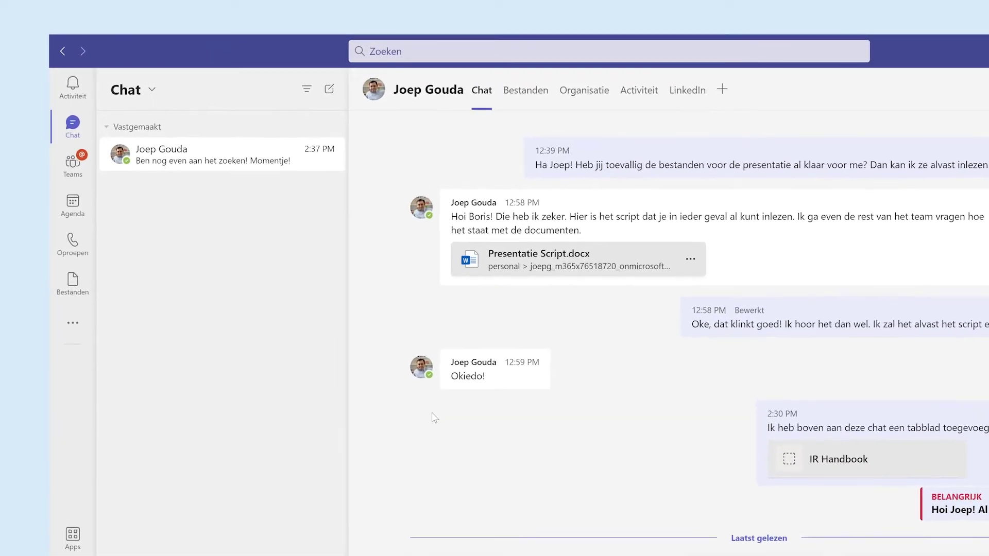
click(399, 98)
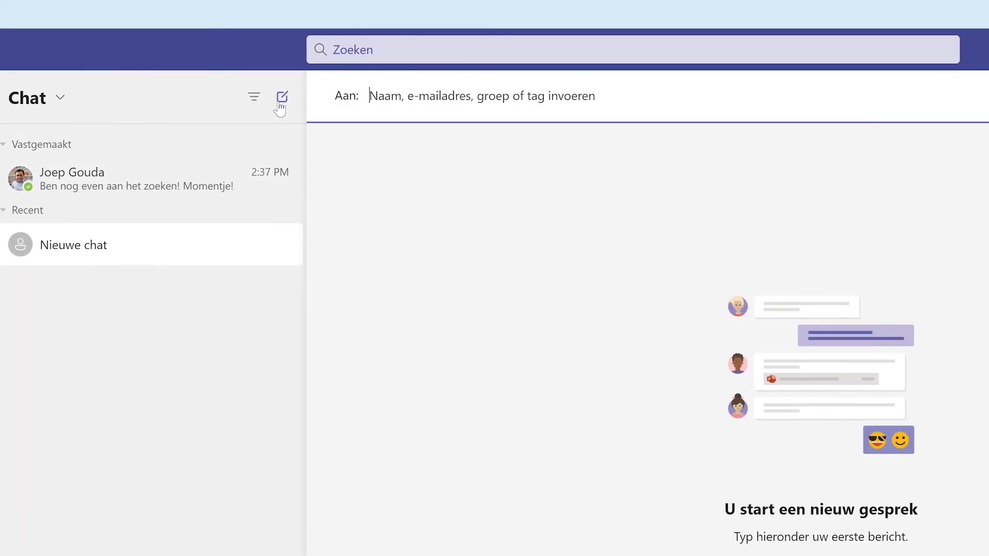
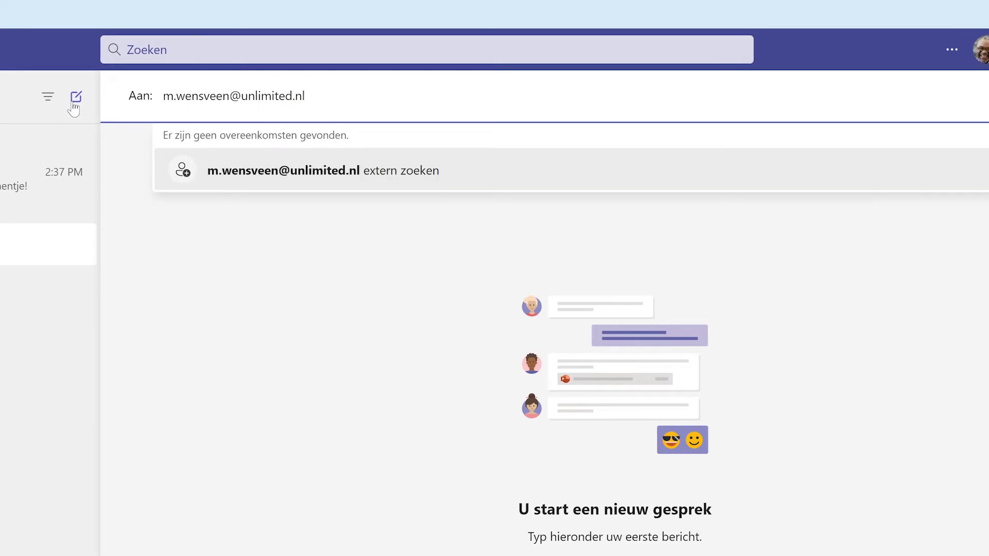
Step: Address the new chat to the external contact's e-mail address, choosing the (Extern) result
click(577, 171)
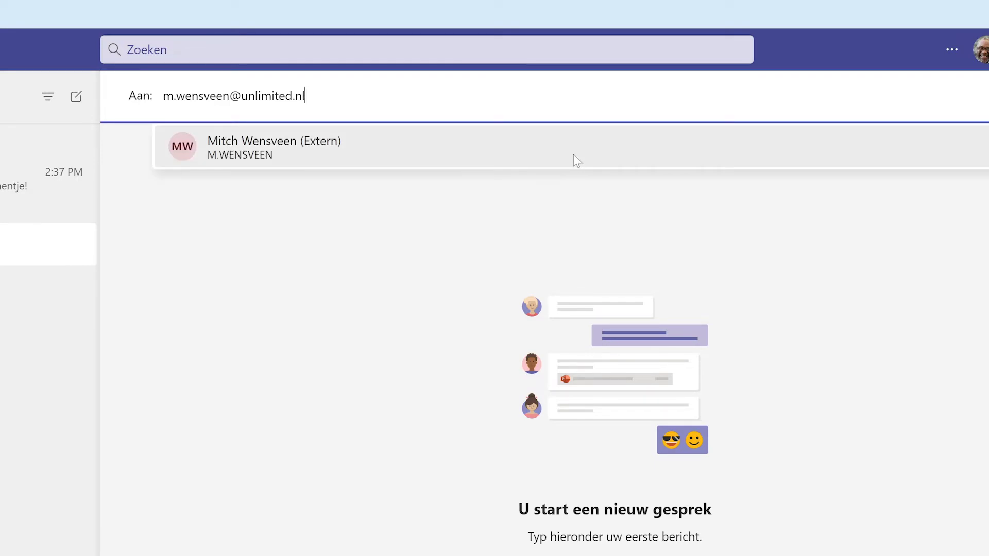
click(573, 155)
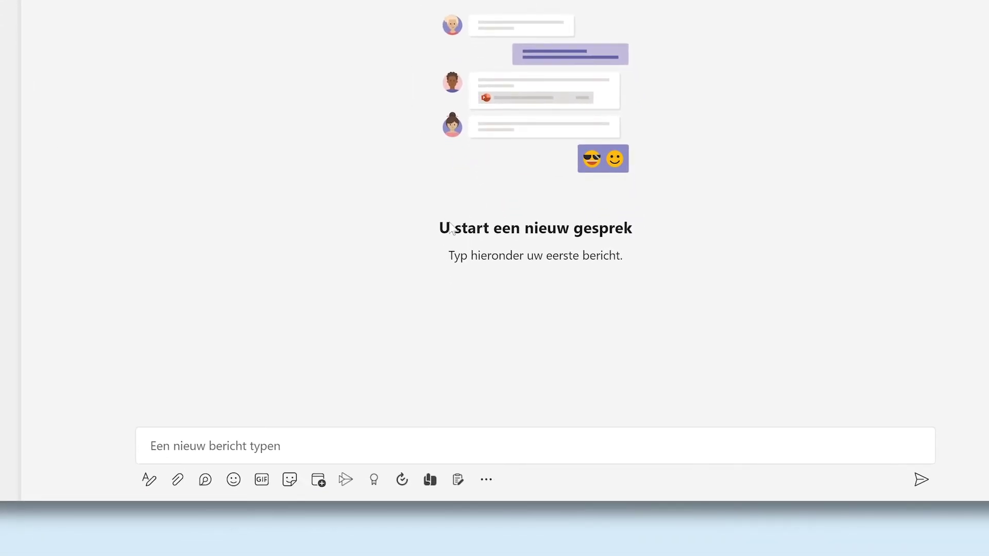
Step: Send the contact a 'Hallo' greeting by first name with a wink emoji found via 'zw'
text(Hallo Mitch)
click(205, 479)
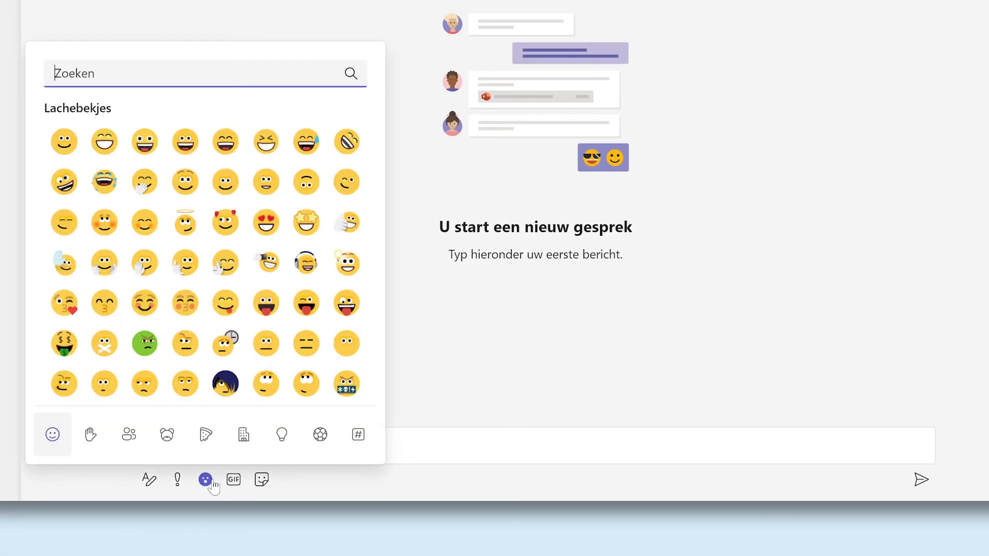
text(zw)
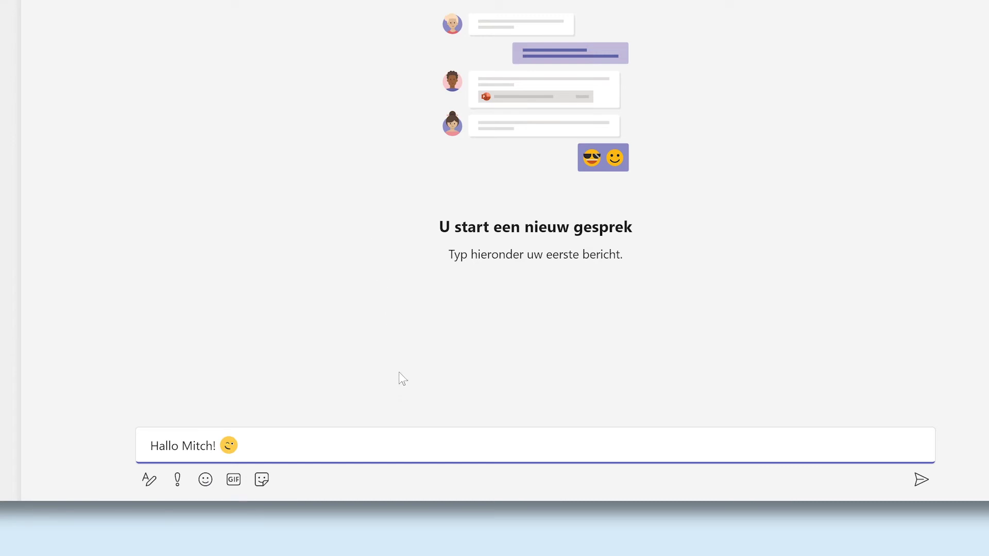
key(Return)
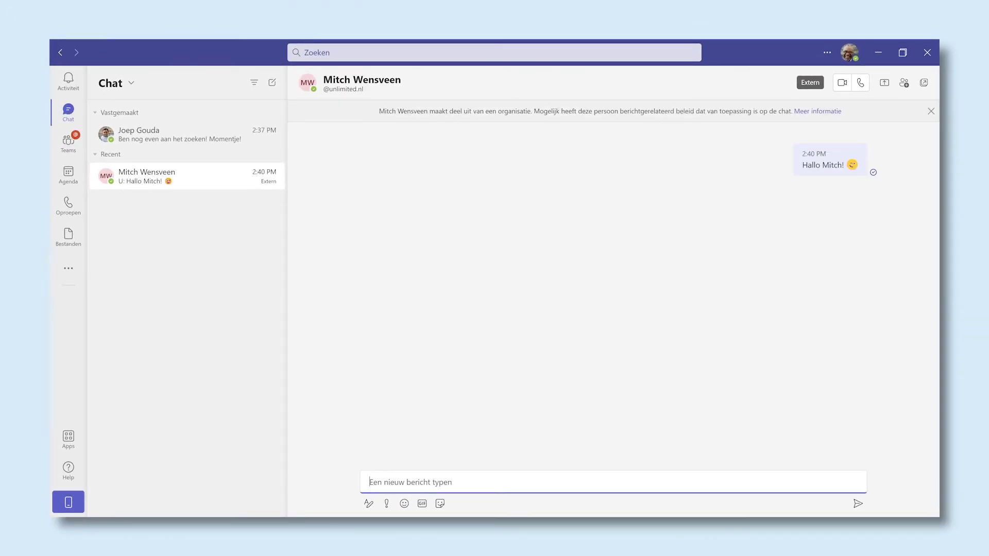